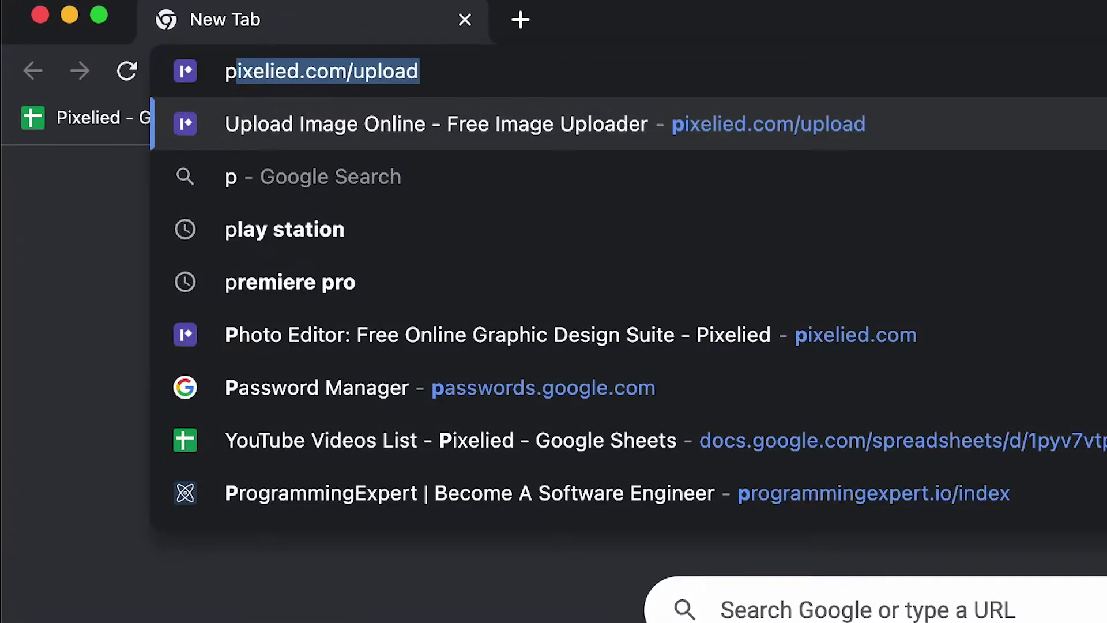
pyautogui.write('ixelied.com/upload')
# Go to pixelied.com/upload in Chrome
pyautogui.press('Return')
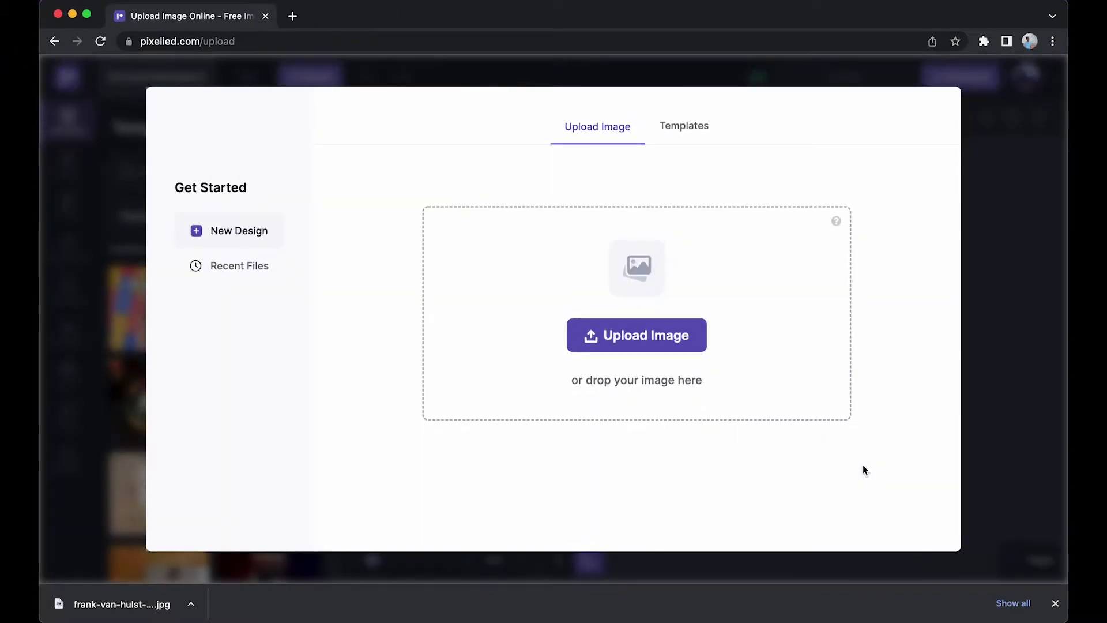
# Upload the downloaded night street JPG by dropping it from the download bar onto the upload area
pyautogui.click(677, 343)
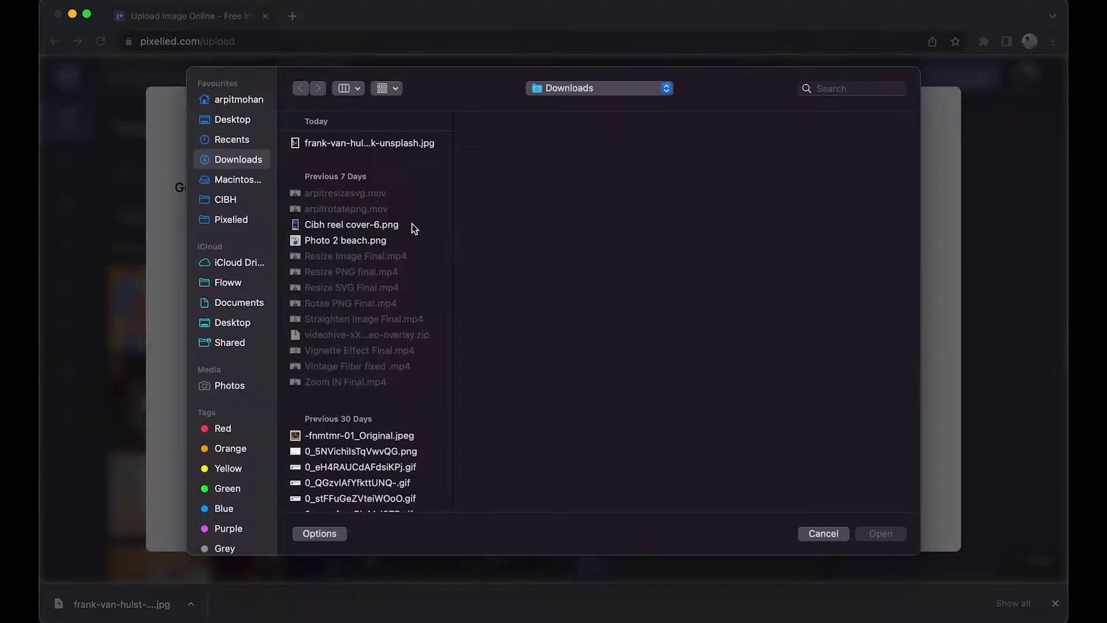
pyautogui.click(833, 530)
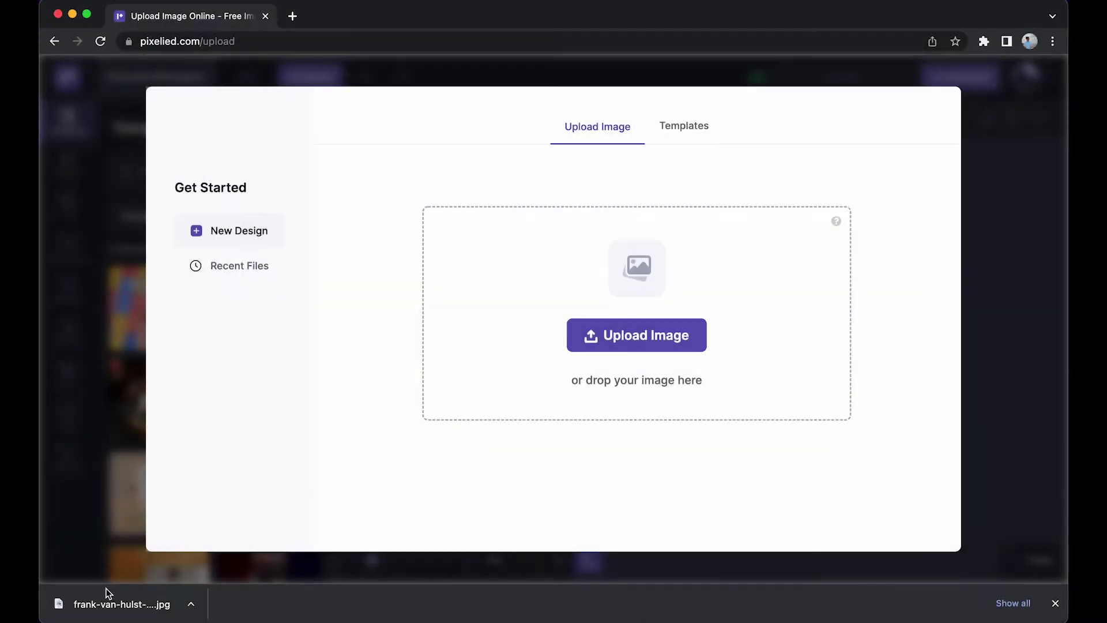
pyautogui.moveTo(106, 597); pyautogui.dragTo(709, 254)
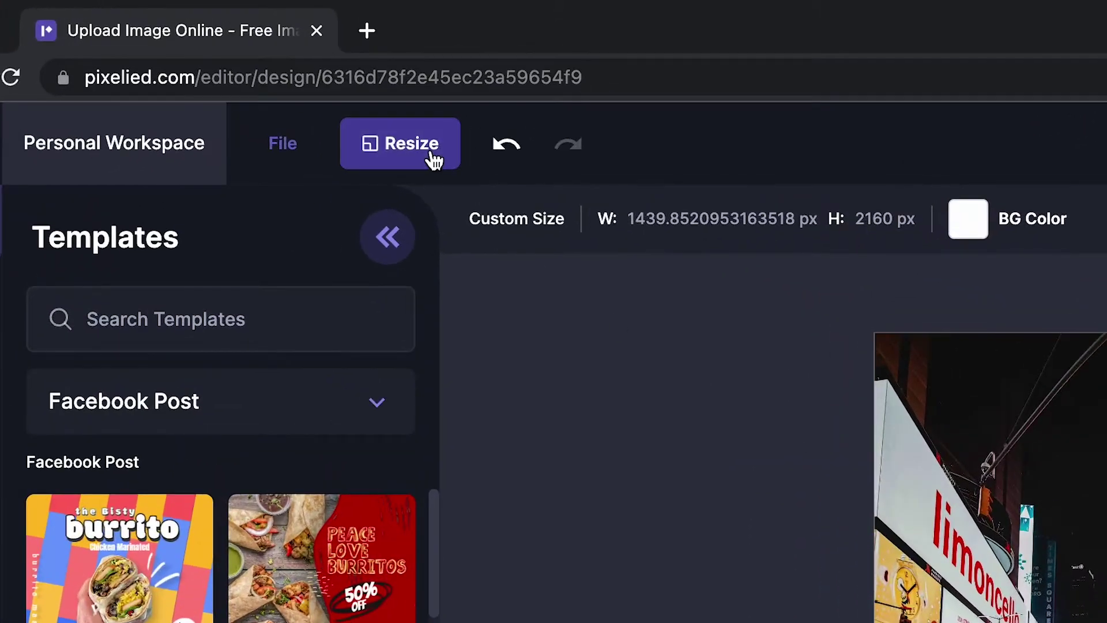
# Open the Resize options and browse the preset format list
pyautogui.click(434, 160)
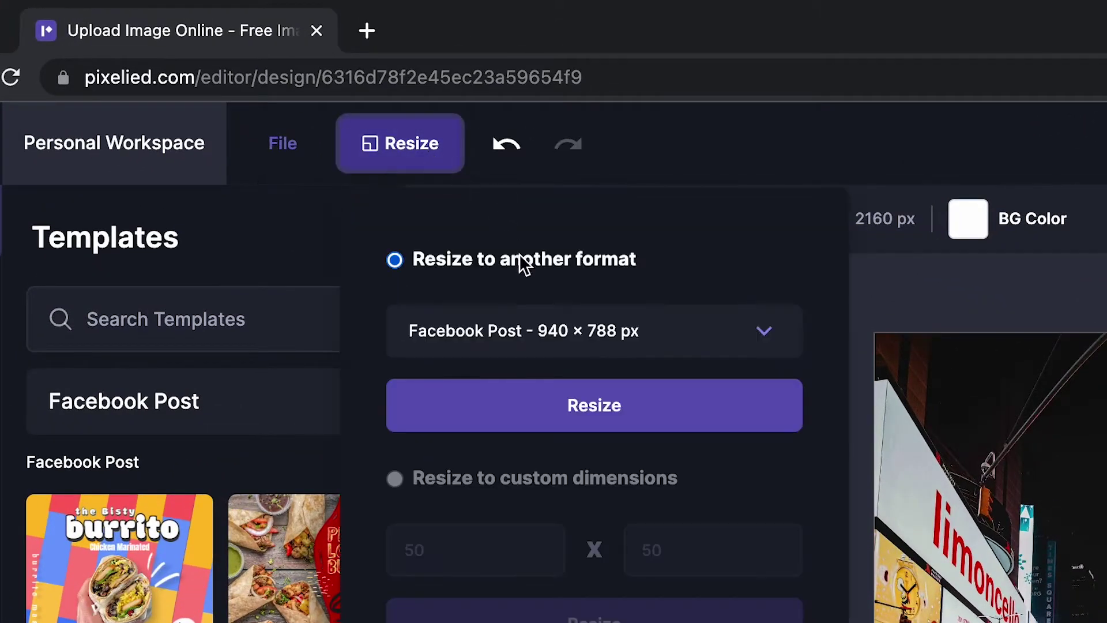
pyautogui.click(552, 339)
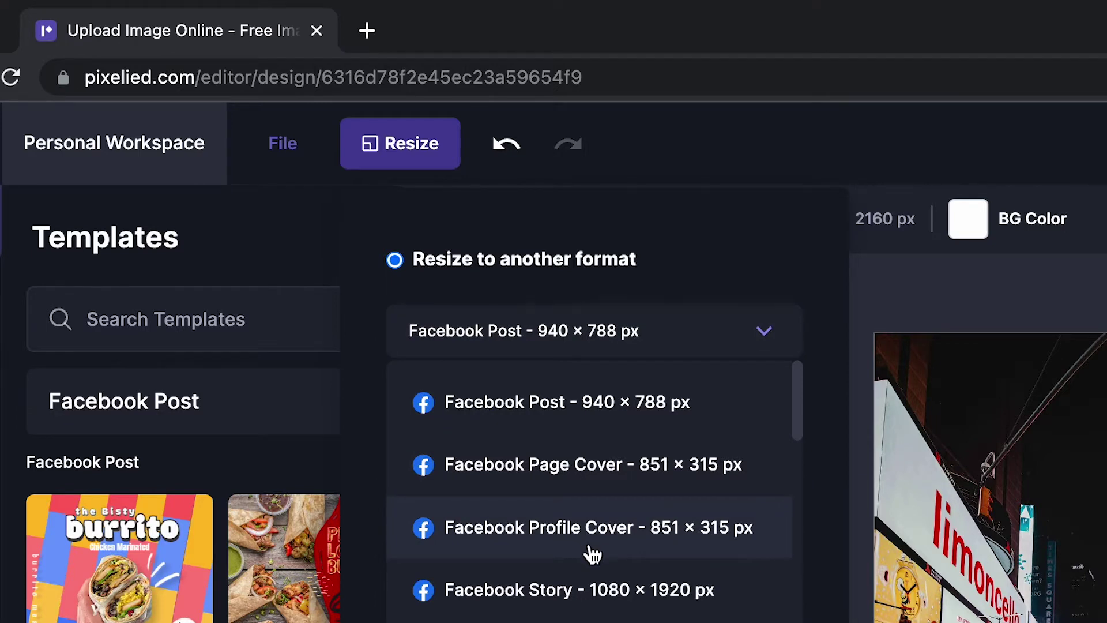
pyautogui.scroll(-2, 592, 553)
pyautogui.scroll(-2, 588, 548)
pyautogui.scroll(-2, 588, 603)
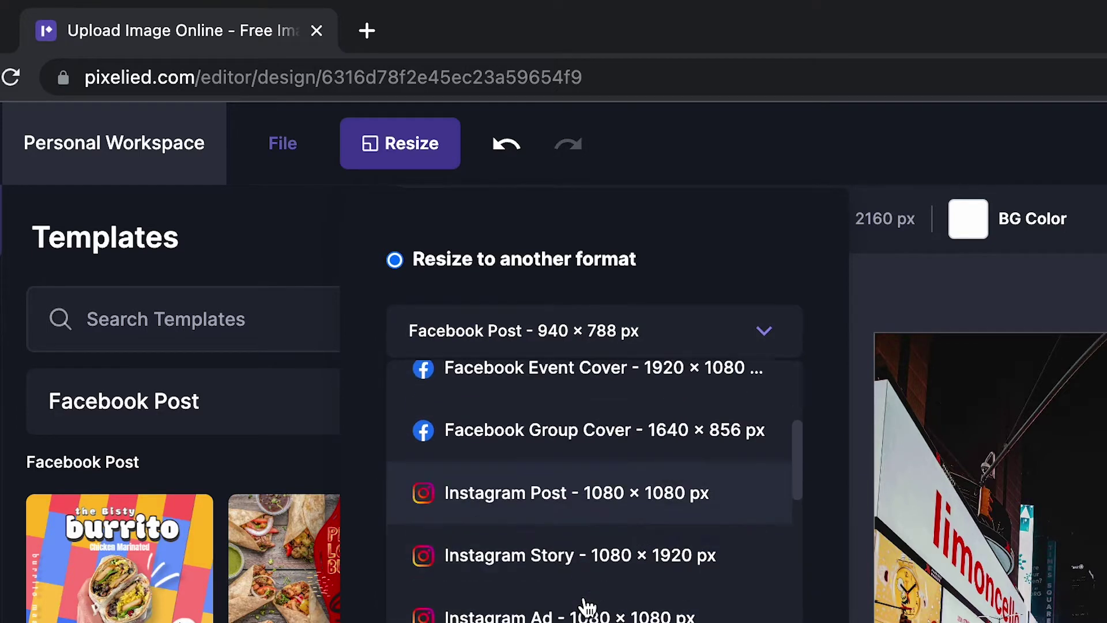
pyautogui.scroll(-2, 588, 603)
pyautogui.scroll(-2, 589, 605)
pyautogui.scroll(-2, 581, 606)
pyautogui.scroll(-1, 597, 553)
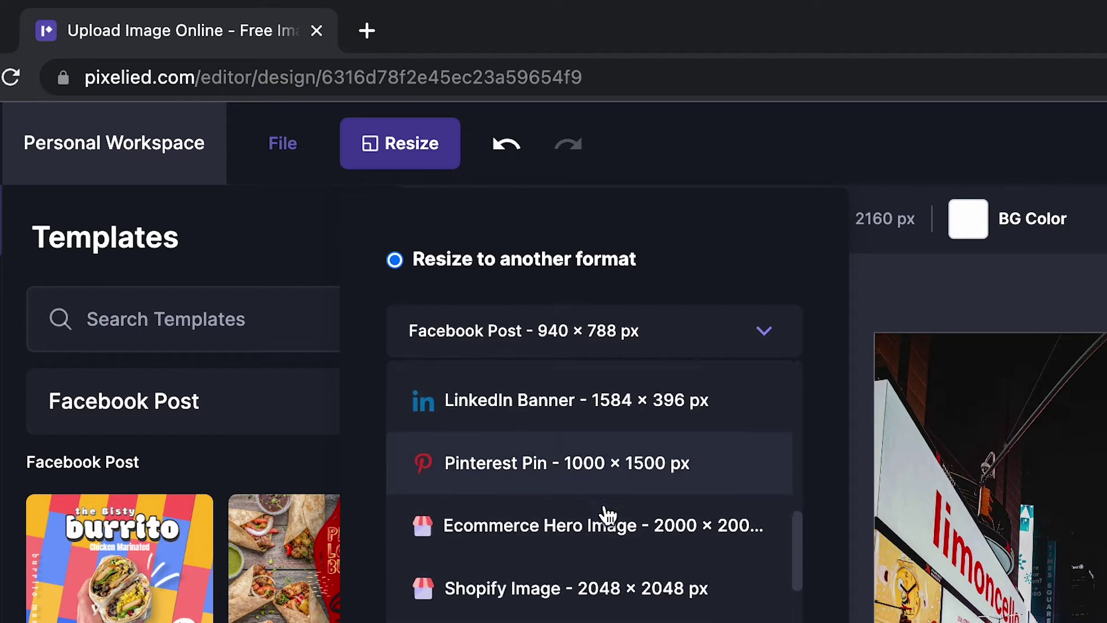
pyautogui.scroll(-3, 605, 512)
pyautogui.scroll(-1, 605, 517)
pyautogui.scroll(-2, 593, 573)
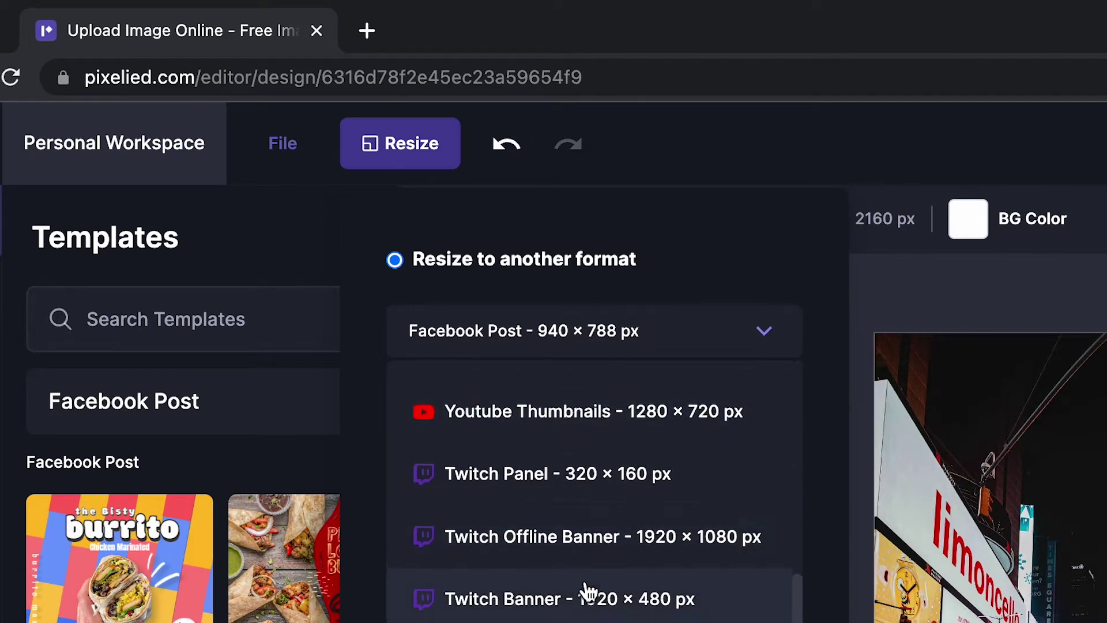
pyautogui.scroll(-2, 586, 593)
pyautogui.scroll(-1, 586, 590)
pyautogui.scroll(-3, 587, 591)
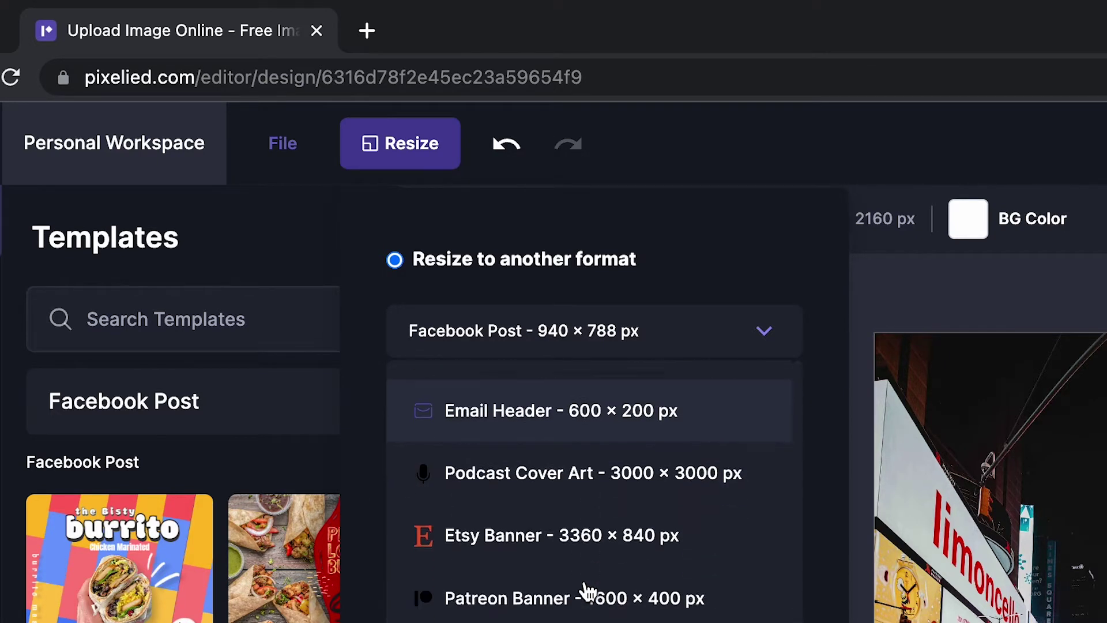
pyautogui.scroll(-1, 588, 592)
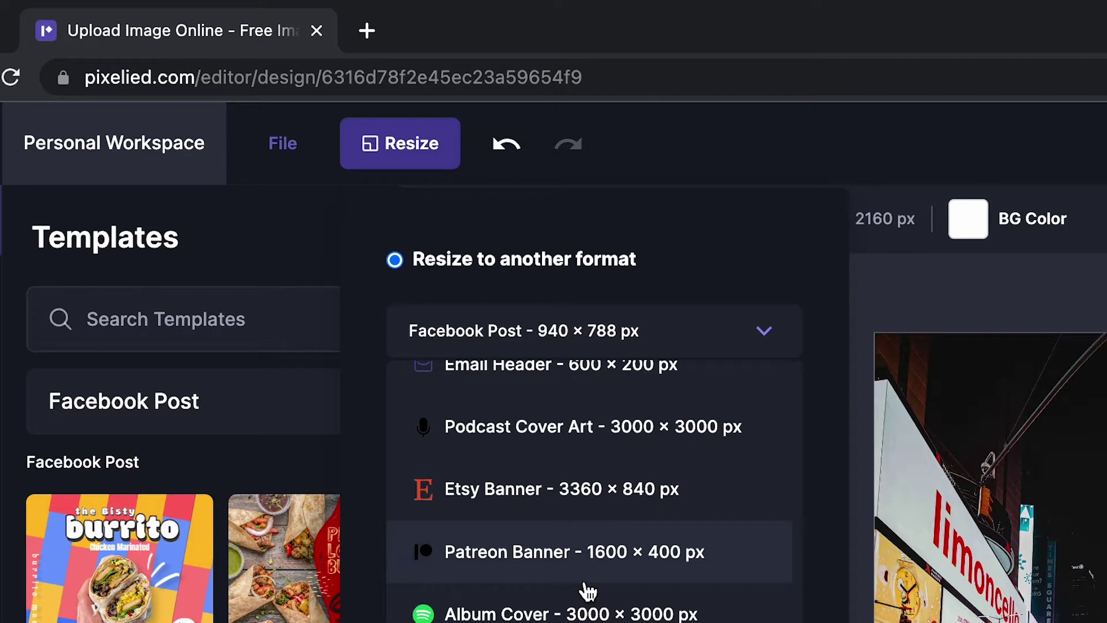
# Apply the 'Instagram Post - 1080 × 1080 px' preset via 'Resize to another format'
pyautogui.click(620, 257)
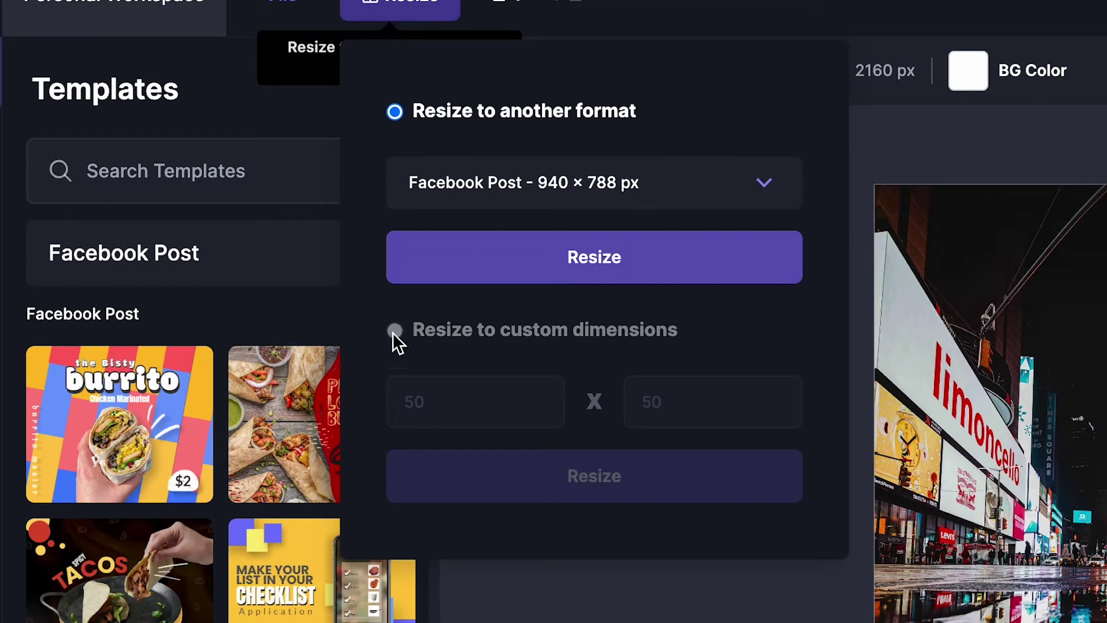
pyautogui.click(394, 332)
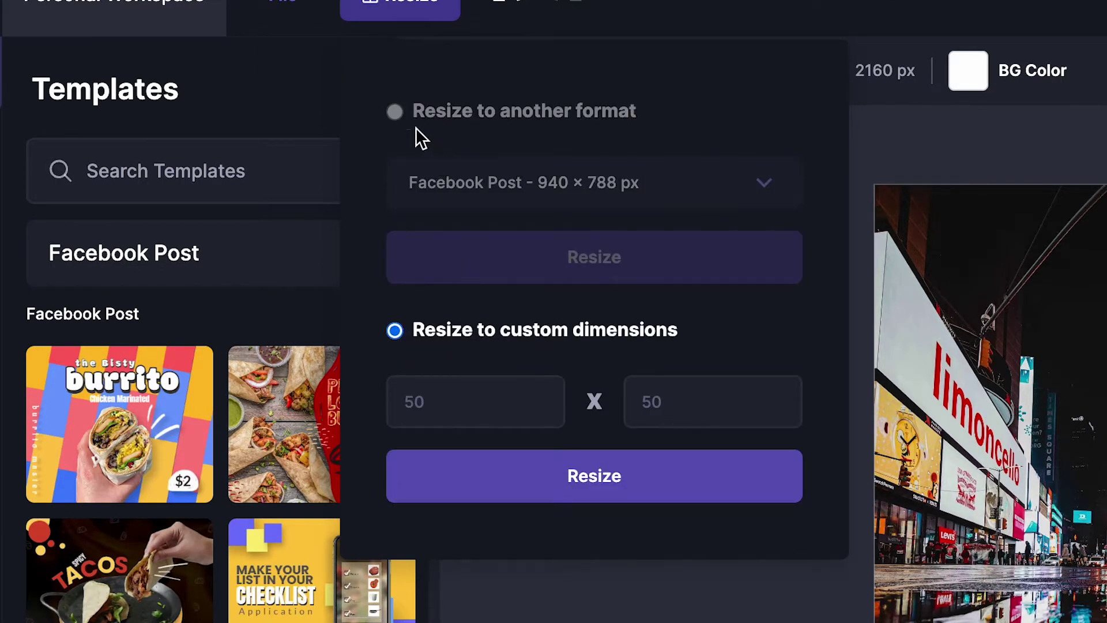
pyautogui.click(398, 115)
pyautogui.click(475, 185)
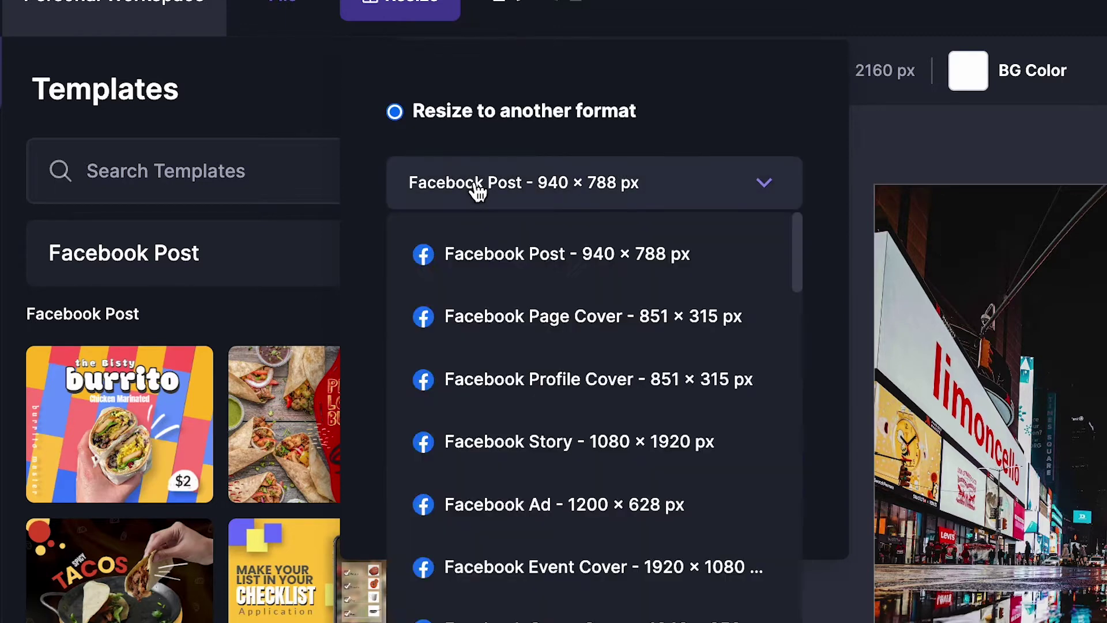
pyautogui.scroll(-2, 608, 497)
pyautogui.scroll(-3, 608, 496)
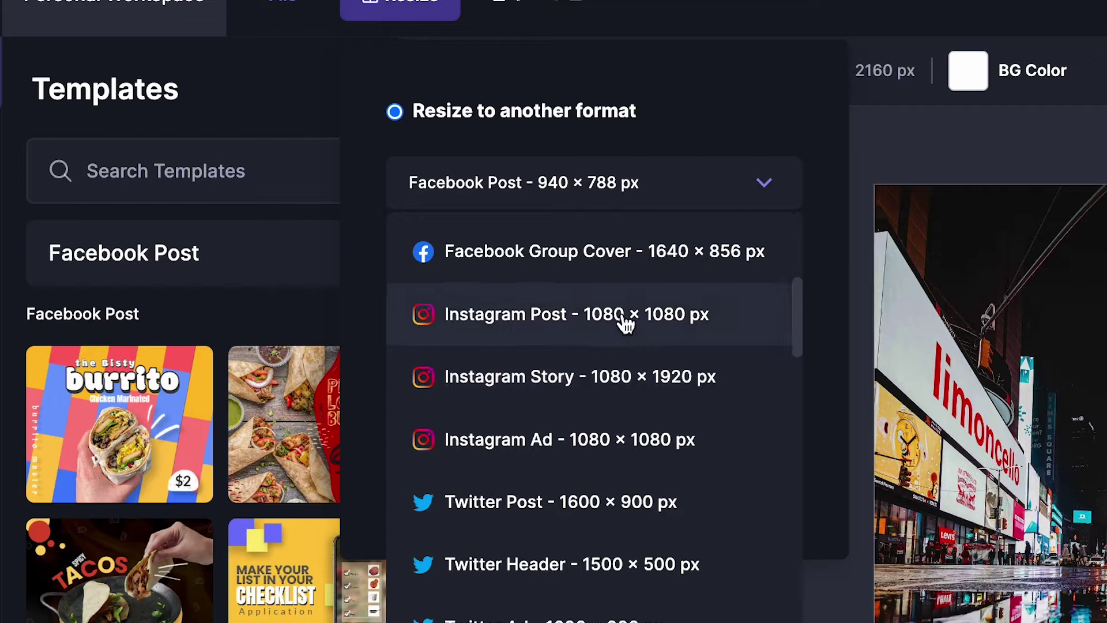
pyautogui.click(627, 322)
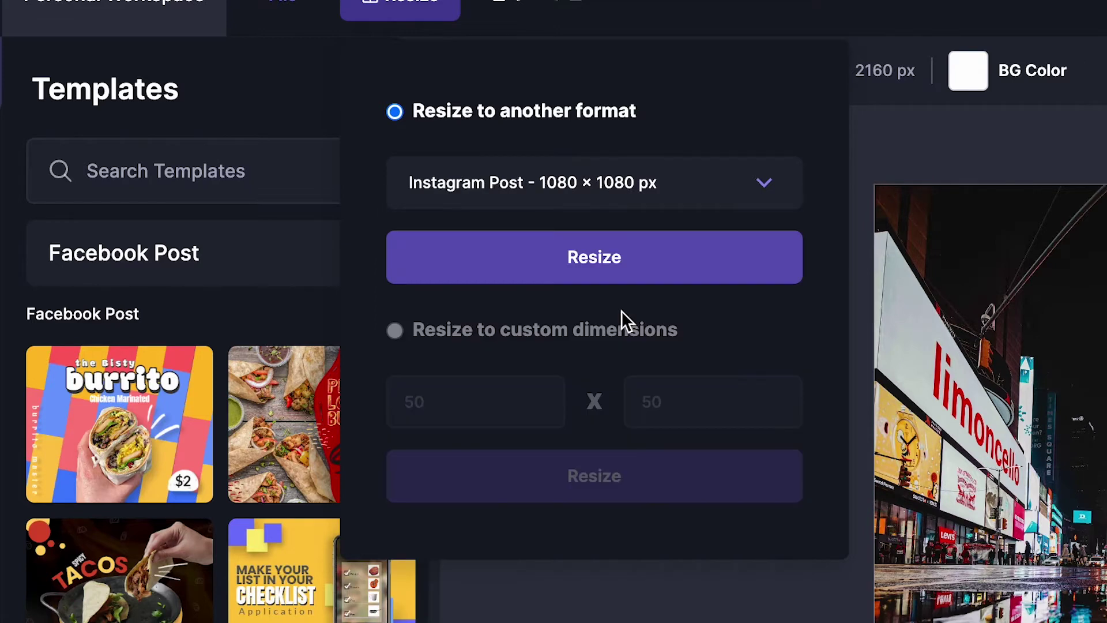
pyautogui.click(702, 271)
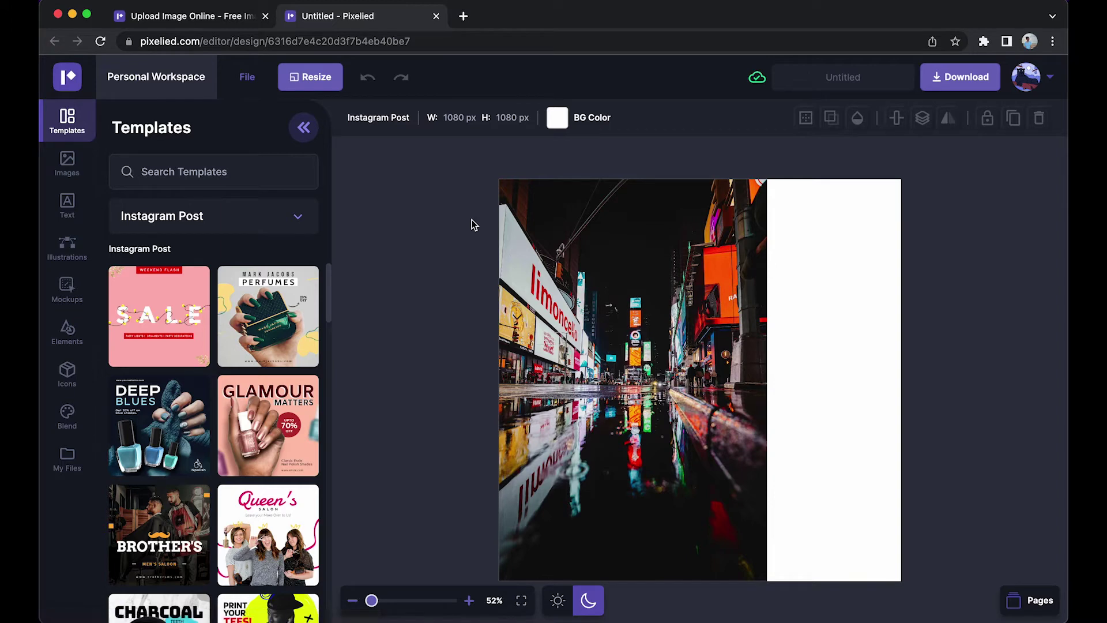
# Fit the street photo to fill the square 1080 × 1080 canvas, then deselect it
pyautogui.click(743, 538)
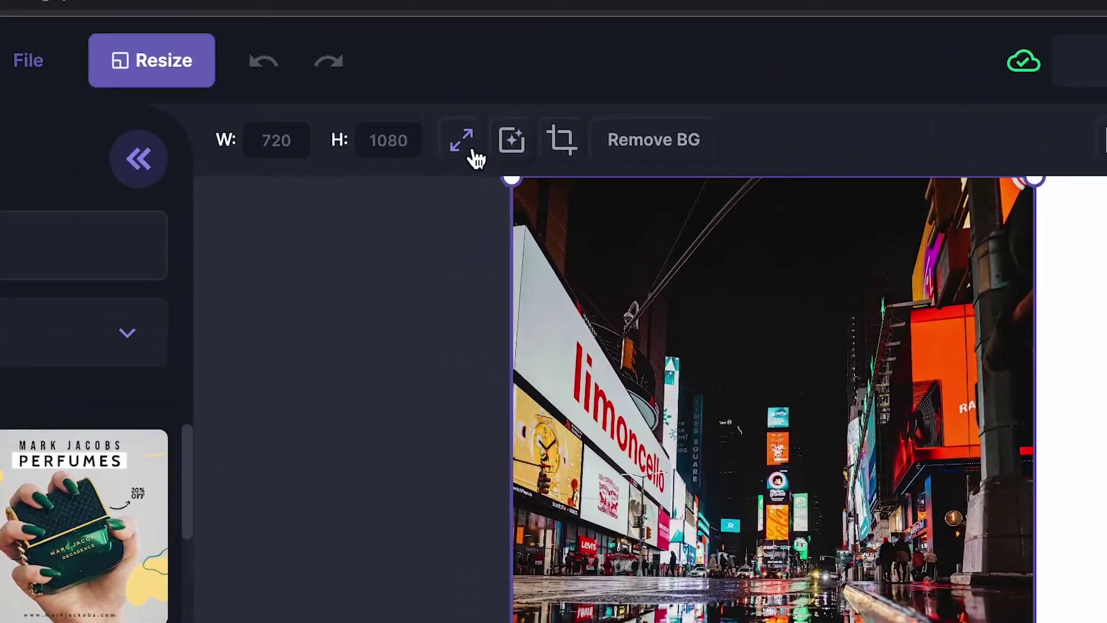
pyautogui.click(477, 158)
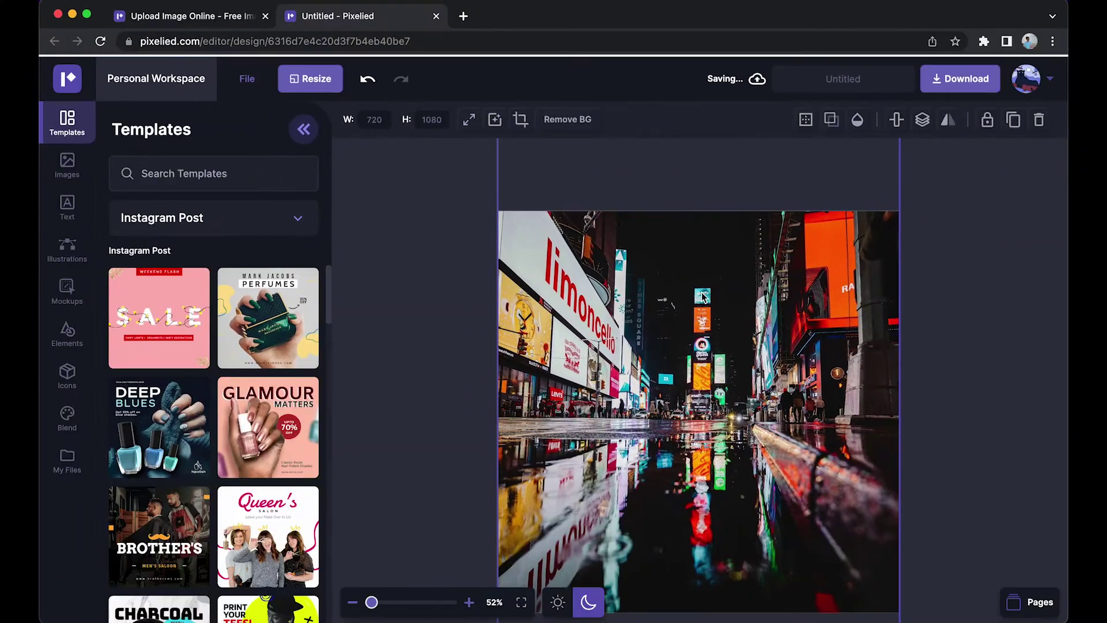
pyautogui.click(940, 400)
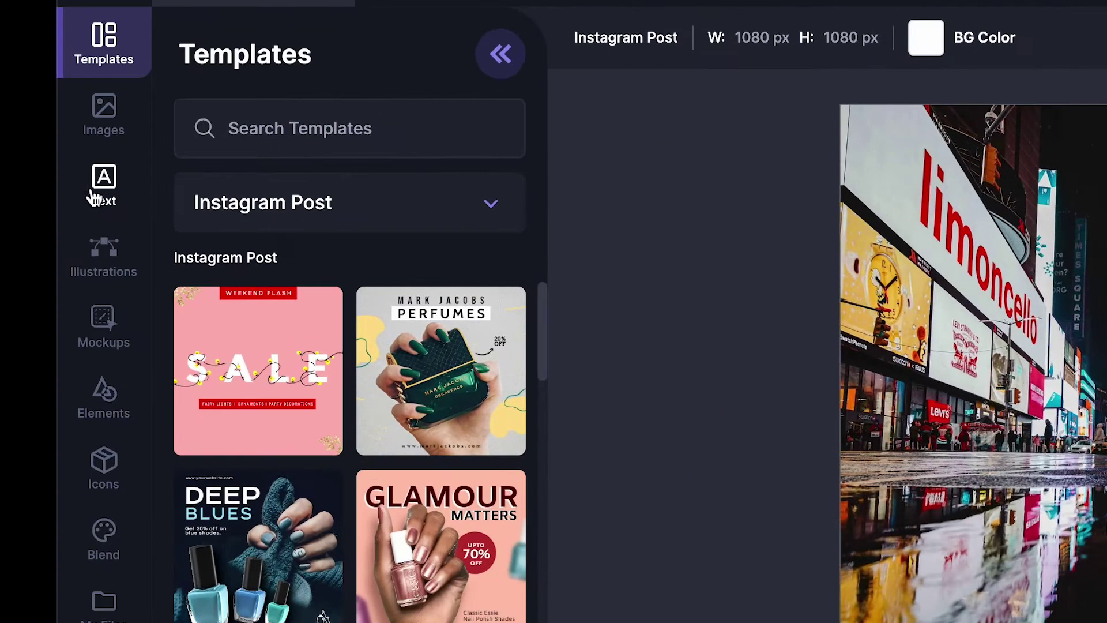
# Add the Party text style, move it over the lower reflection, and retype it as 'City'
pyautogui.click(66, 206)
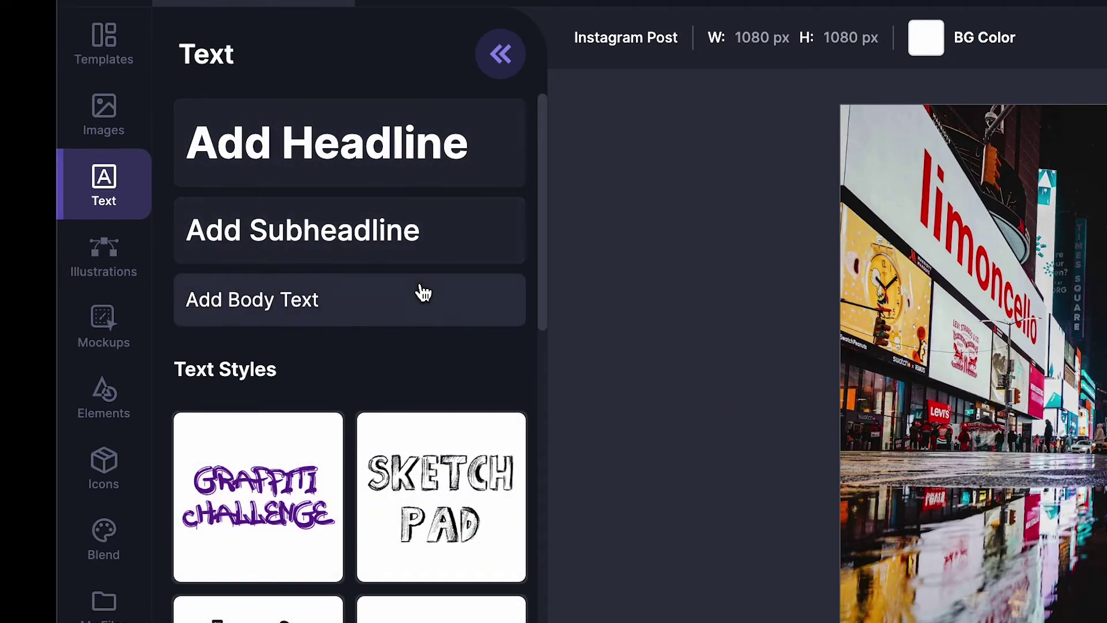
pyautogui.scroll(-2, 392, 409)
pyautogui.scroll(-2, 392, 408)
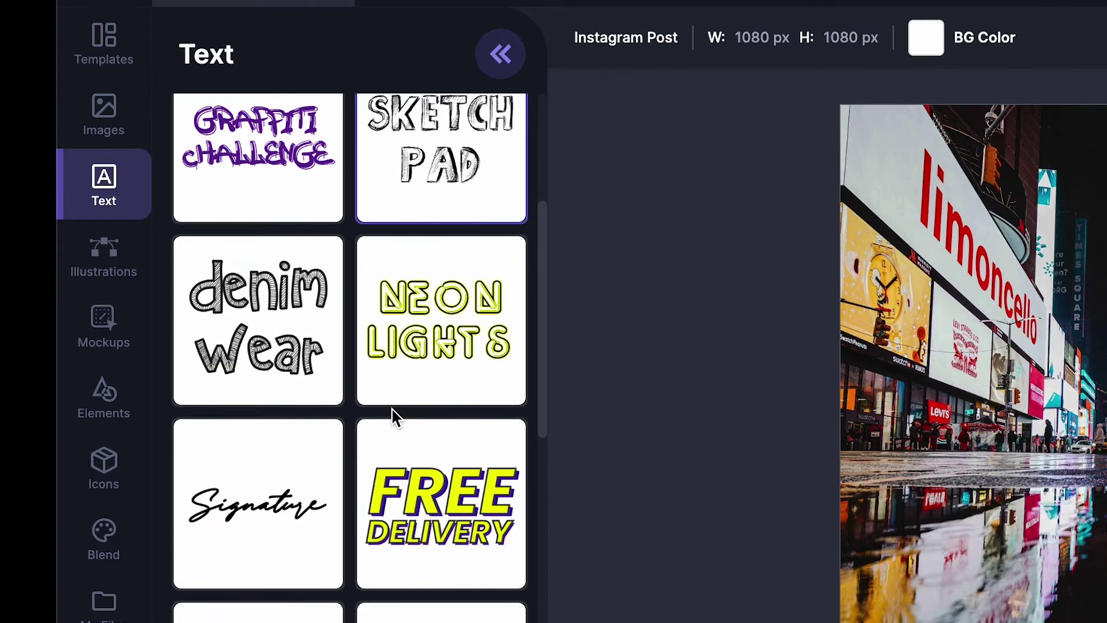
pyautogui.scroll(-2, 392, 418)
pyautogui.scroll(-2, 392, 417)
pyautogui.scroll(-1, 392, 418)
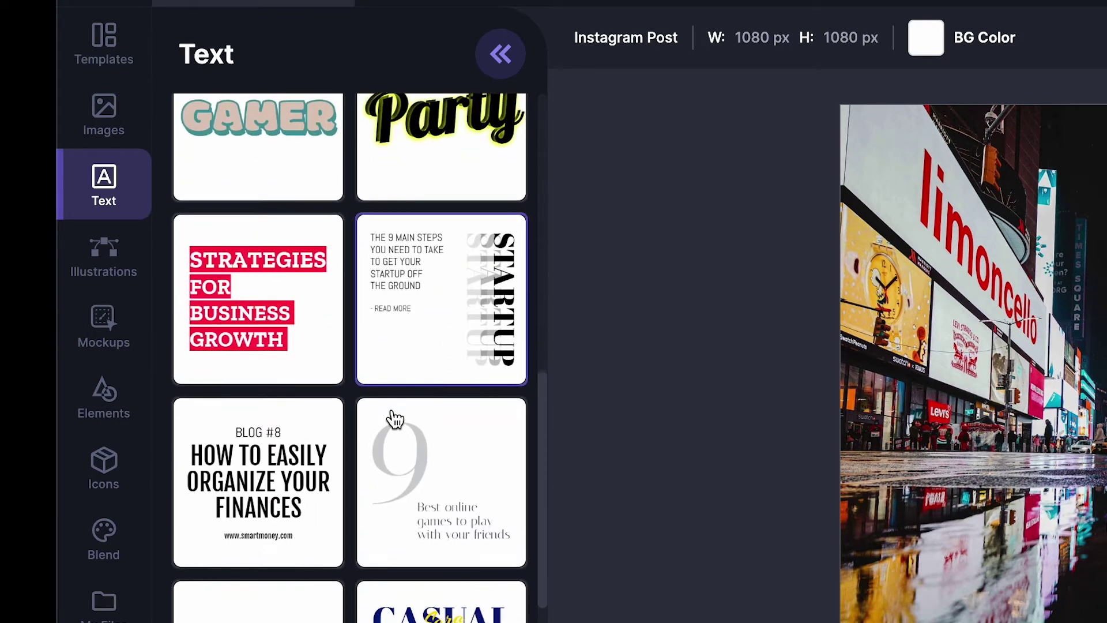
pyautogui.scroll(1, 448, 321)
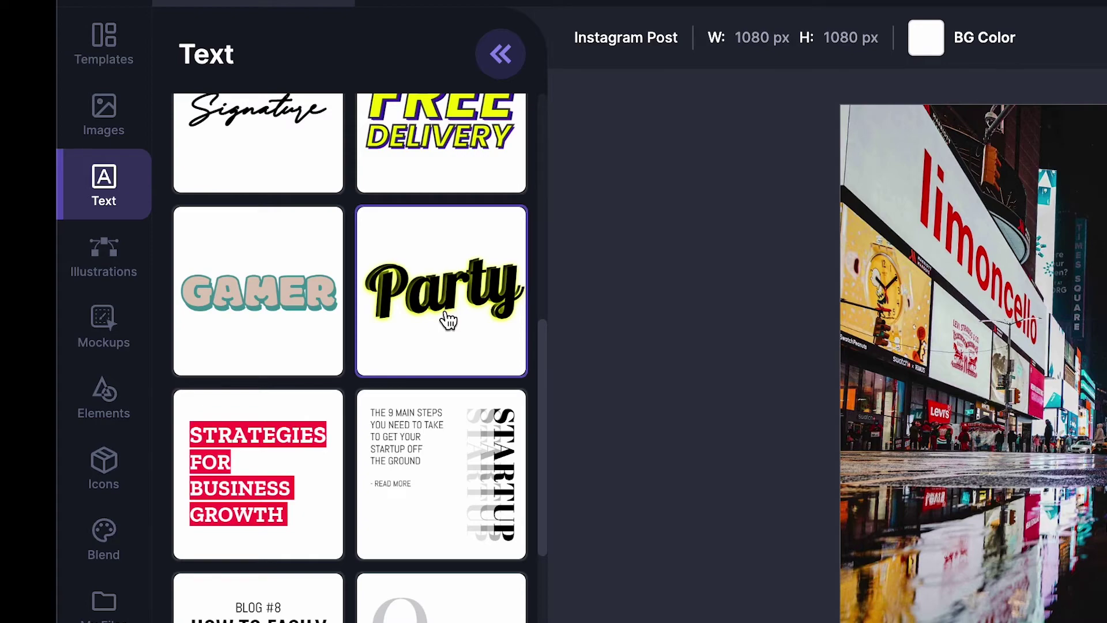
pyautogui.click(448, 320)
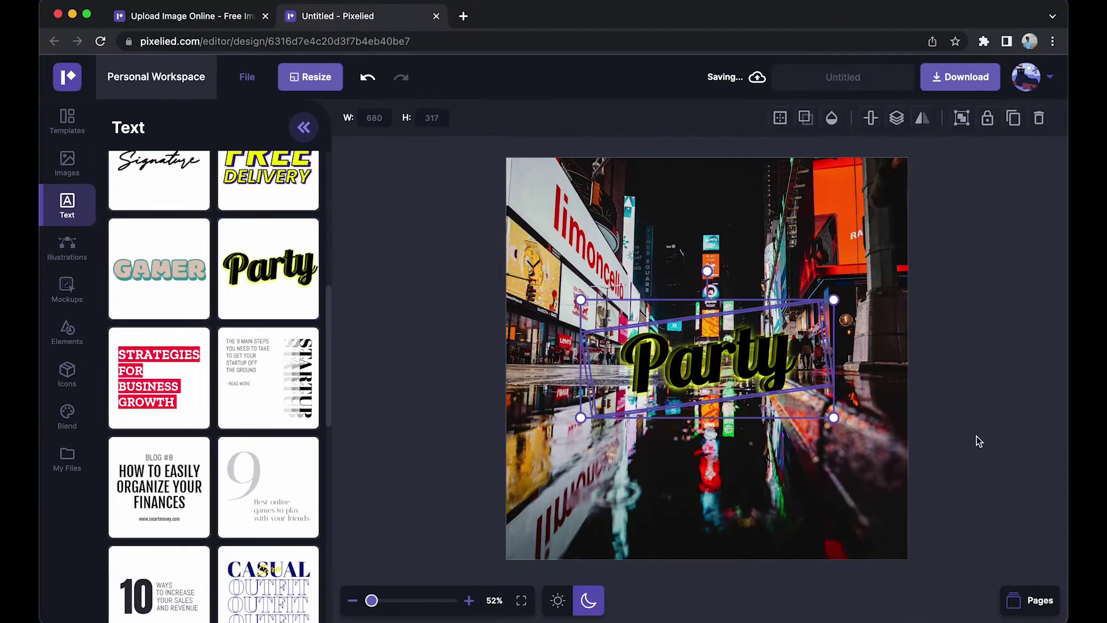
pyautogui.click(976, 434)
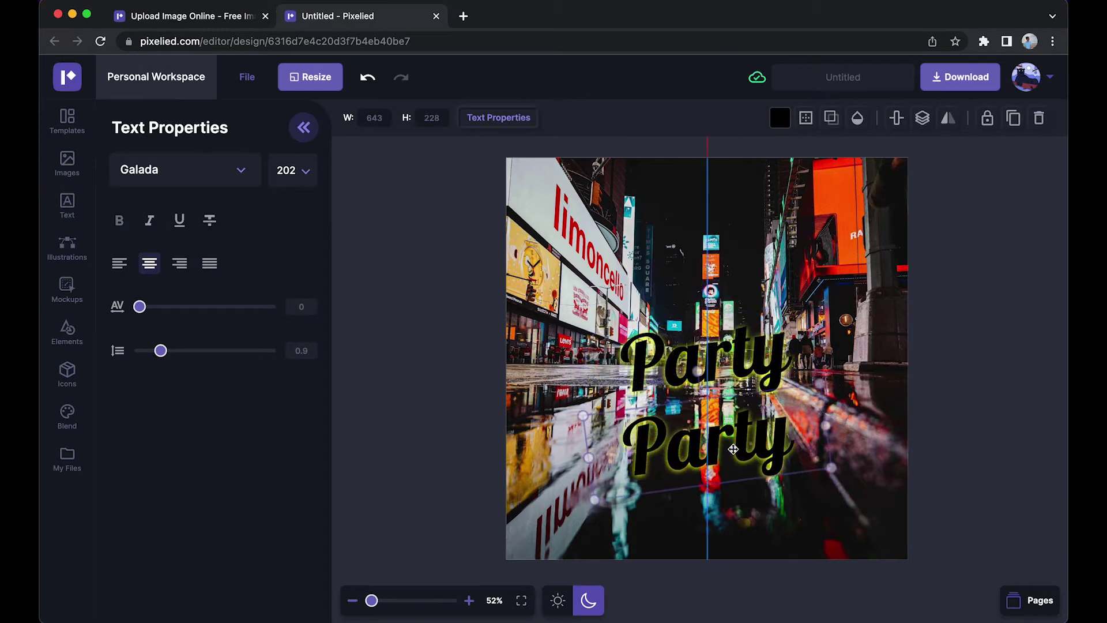
pyautogui.moveTo(735, 348)
pyautogui.mouseDown()
pyautogui.moveTo(731, 487)
pyautogui.moveTo(746, 540)
pyautogui.mouseUp()
pyautogui.click(729, 500)
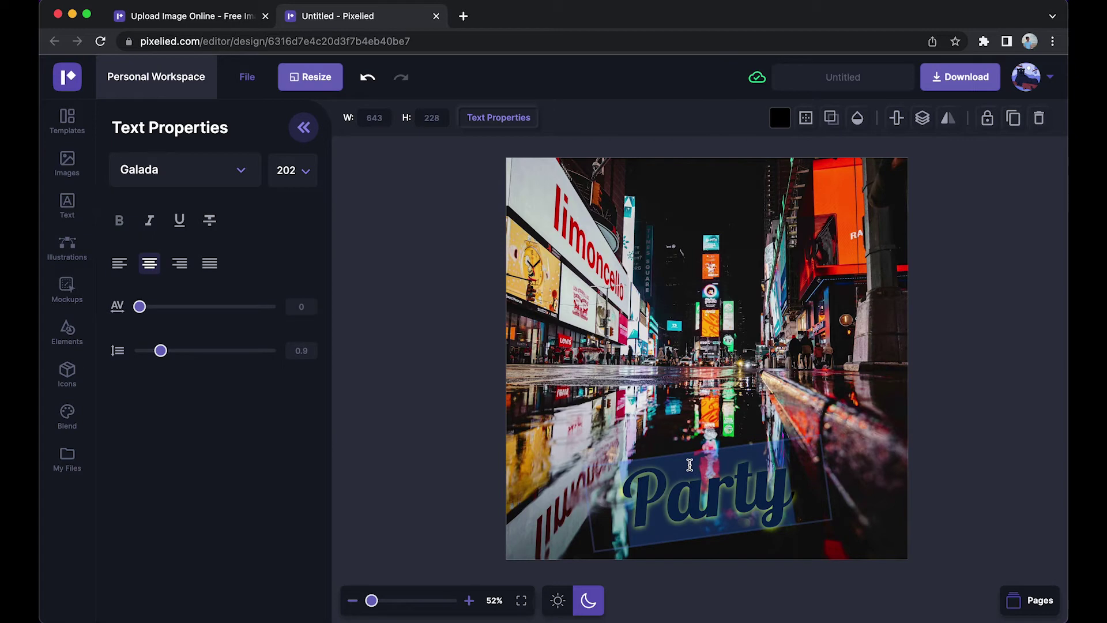
pyautogui.write('cCity')
pyautogui.click(967, 453)
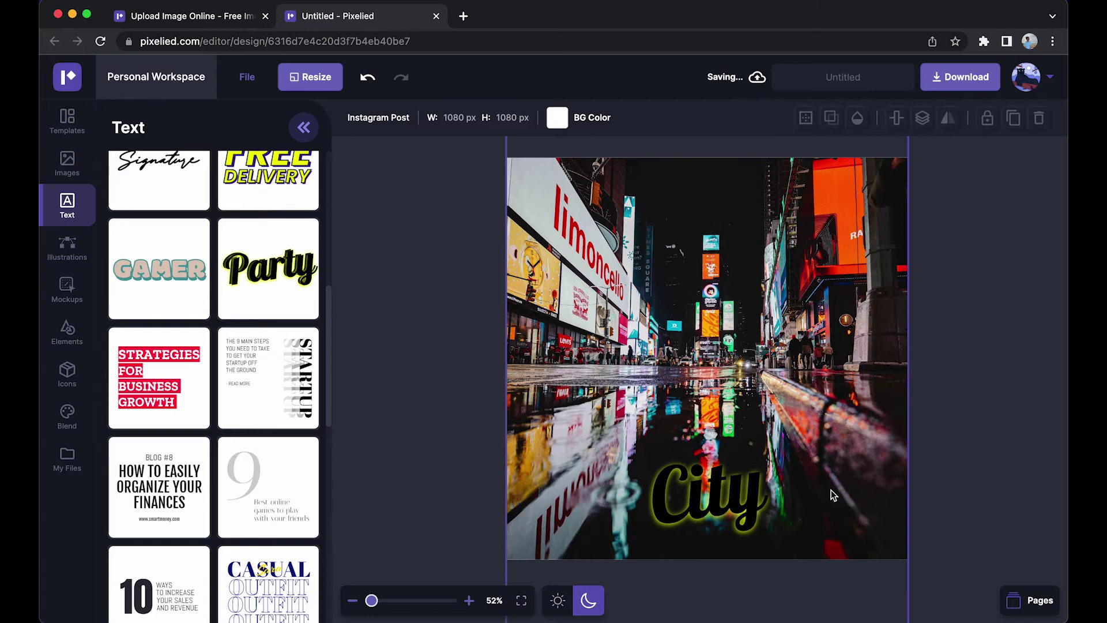
# Set the City text's fill colour to the default red swatch
pyautogui.click(769, 503)
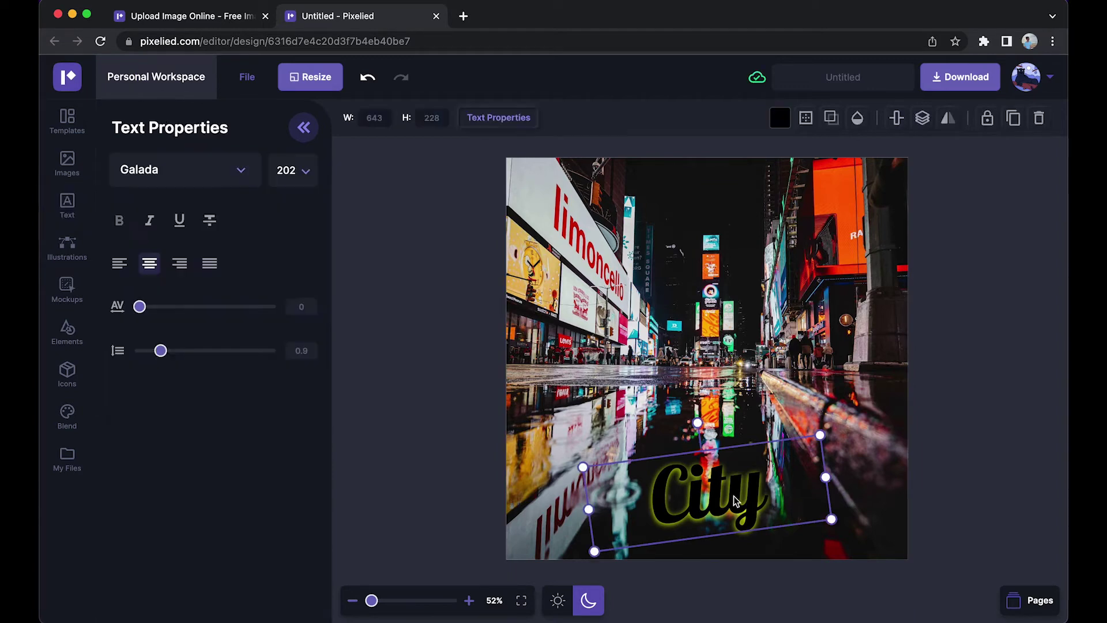
pyautogui.click(778, 119)
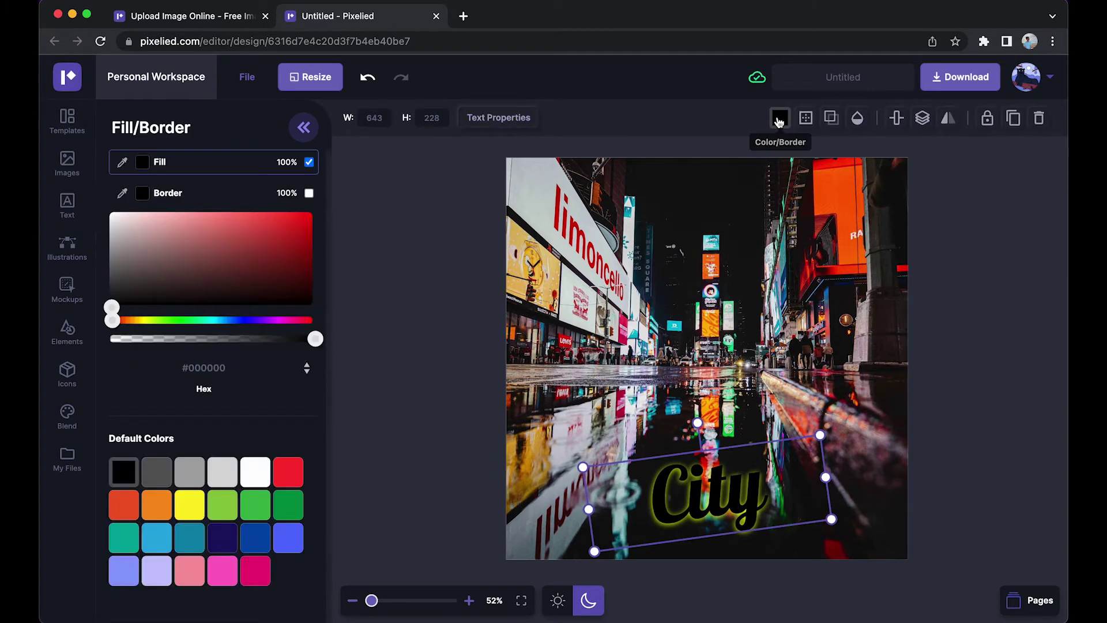
pyautogui.click(256, 477)
pyautogui.click(301, 472)
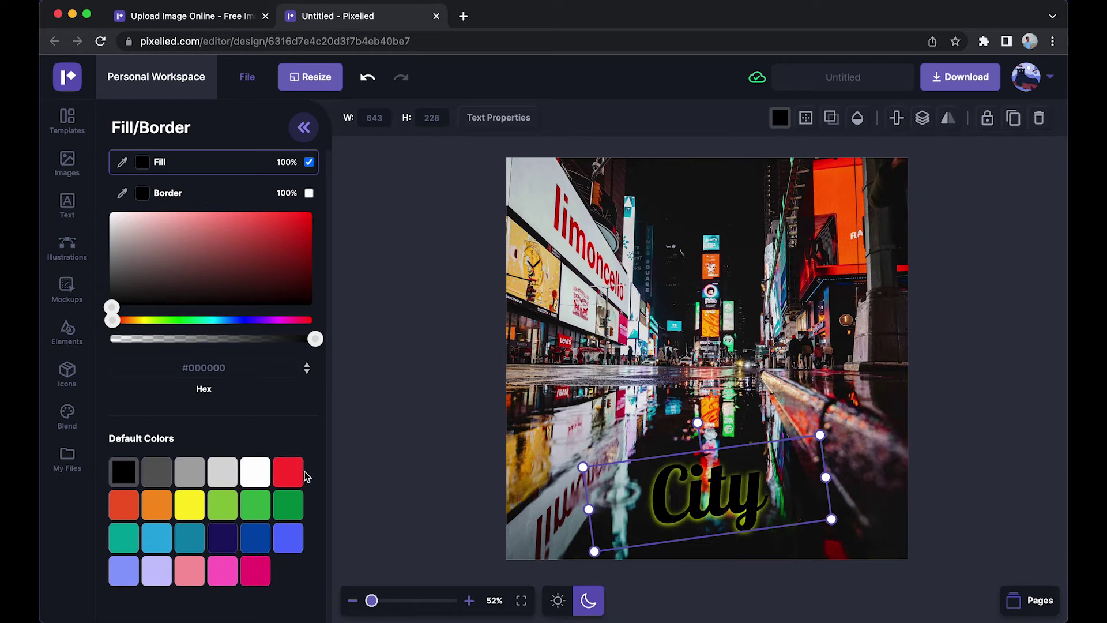
pyautogui.click(470, 454)
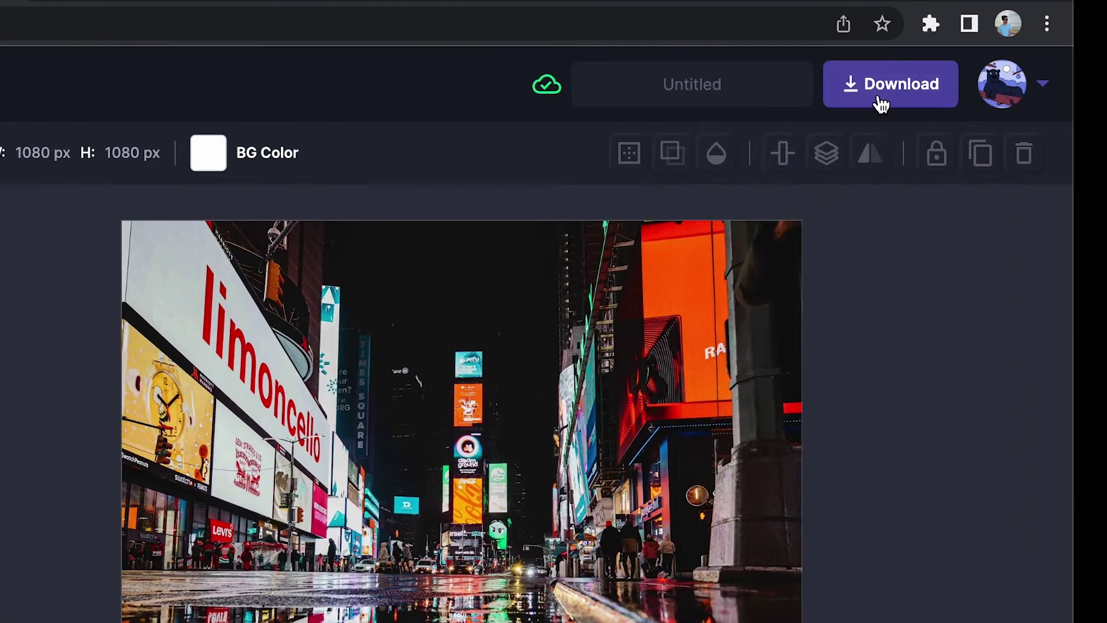
# Download the design with the file format switched from JPG to PNG
pyautogui.click(956, 80)
pyautogui.click(843, 297)
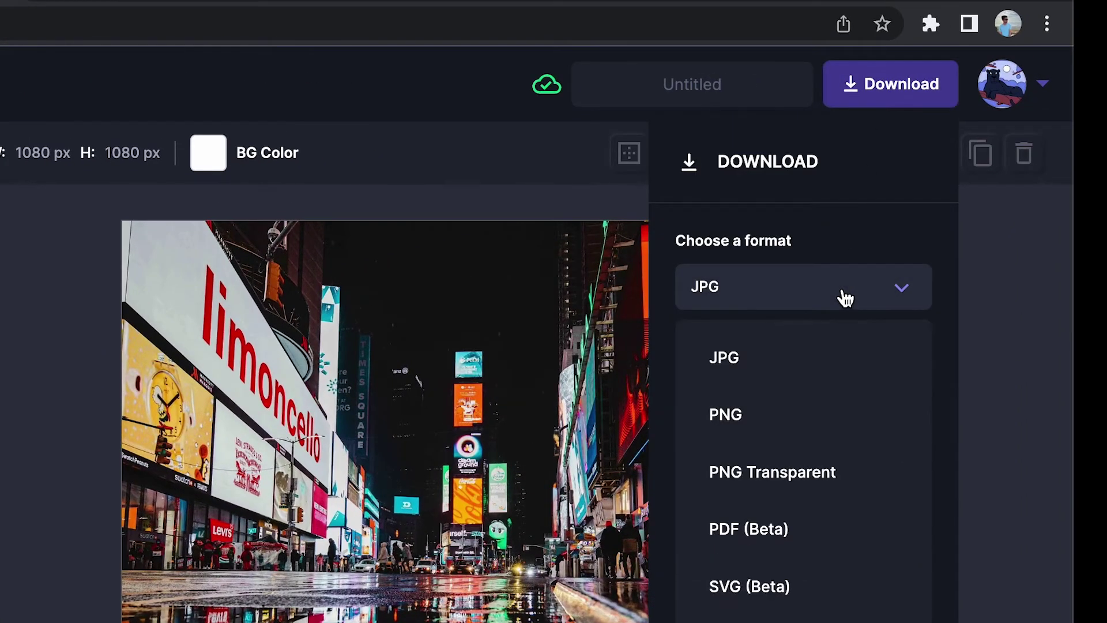
pyautogui.click(837, 405)
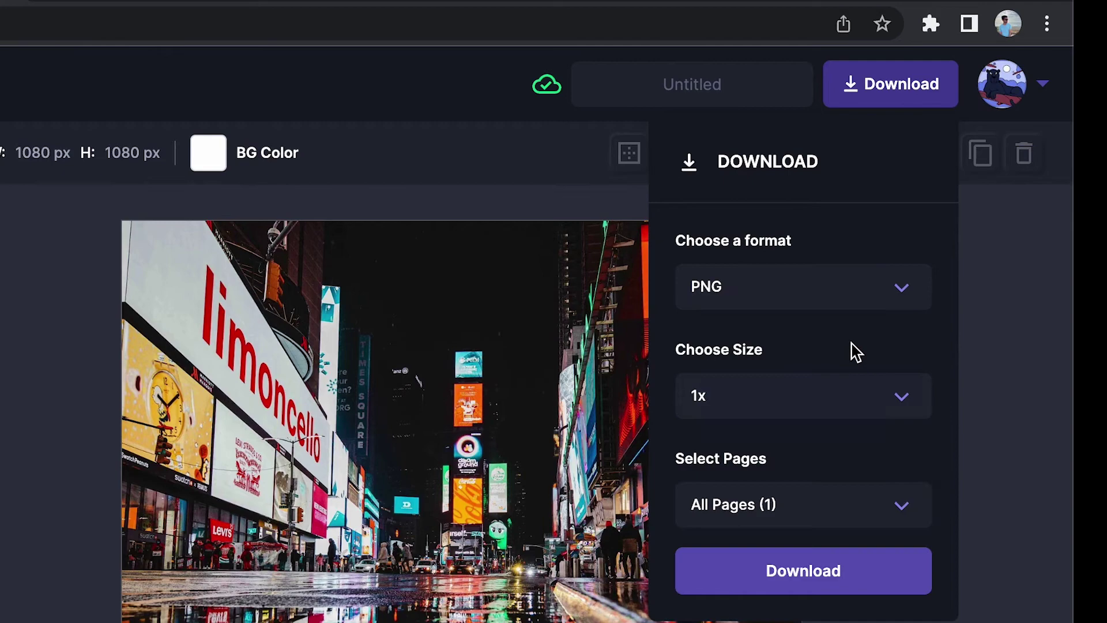
pyautogui.click(820, 575)
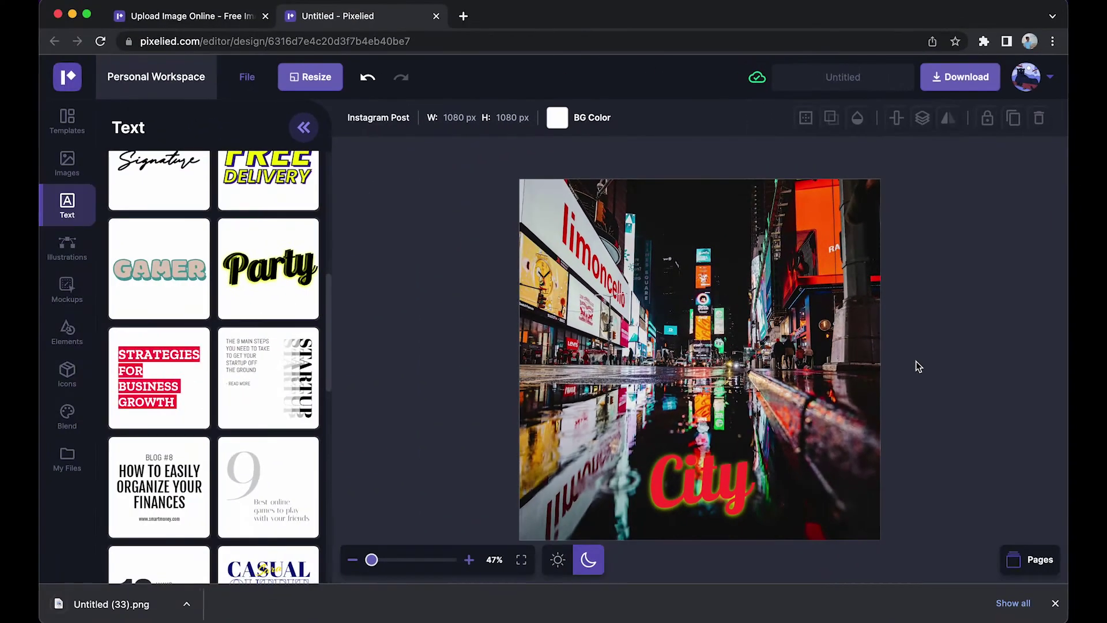
# Open Untitled (33).png from Chrome's download bar in Preview
pyautogui.click(122, 606)
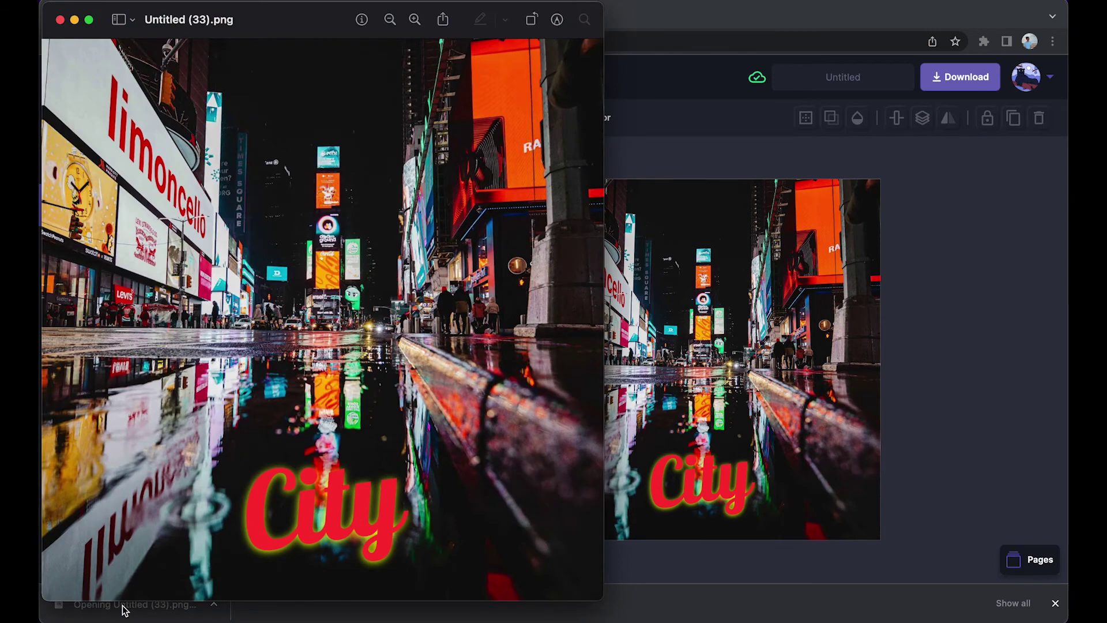